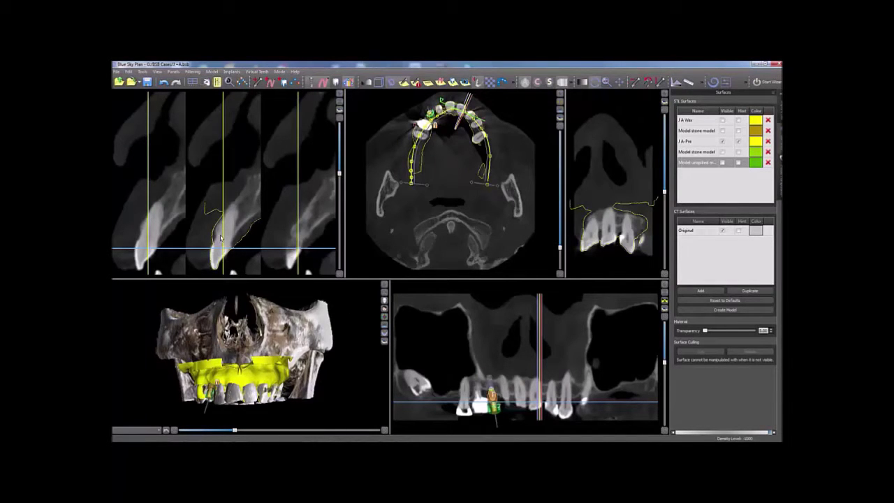
- Import 'STL Import model.stl' as a new model, skipping alignment for now
left_click(116, 72)
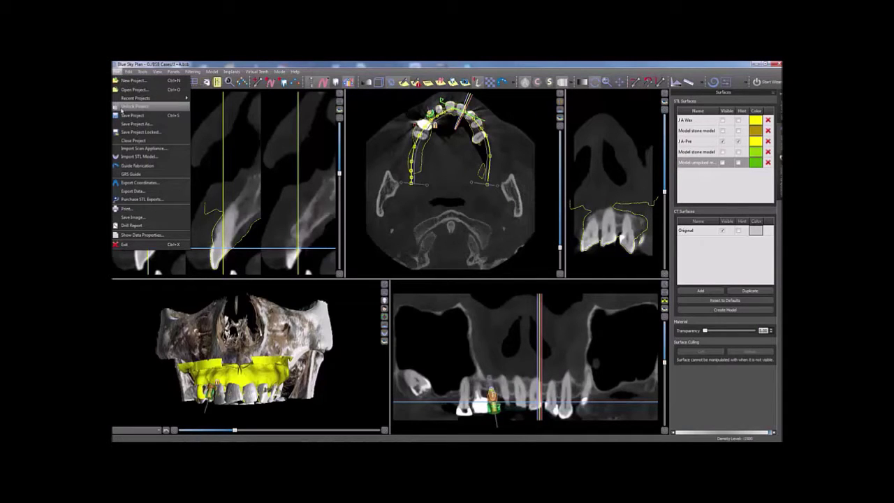
left_click(131, 156)
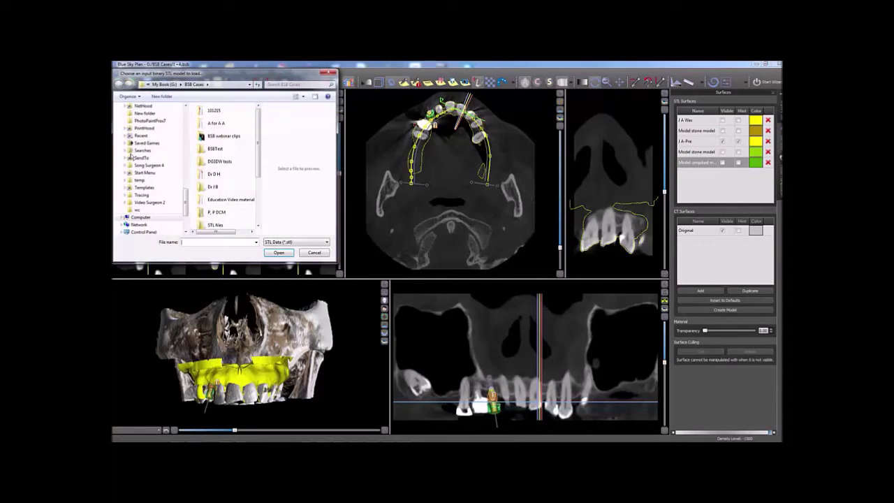
left_click_drag(258, 155, 257, 203)
left_click(236, 223)
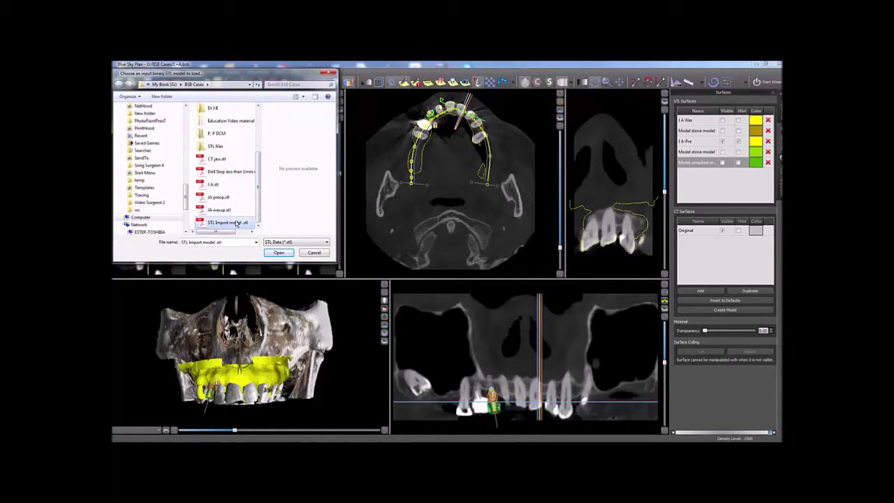
left_click(274, 252)
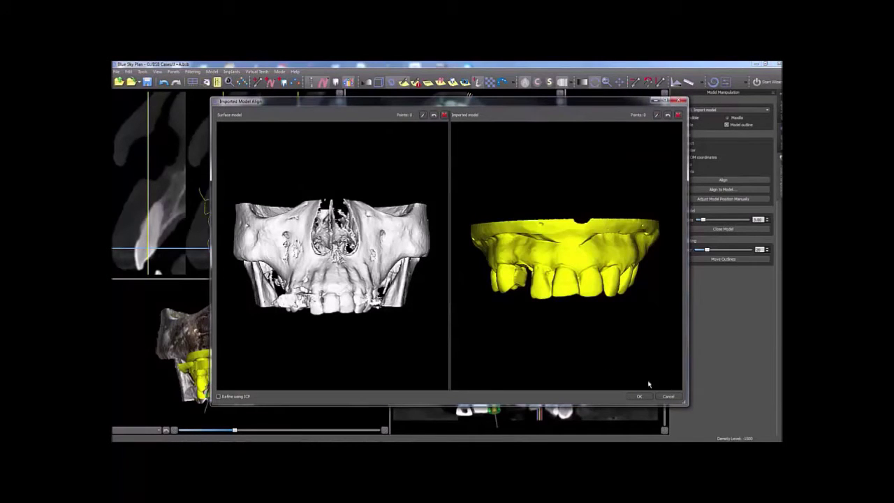
left_click(668, 397)
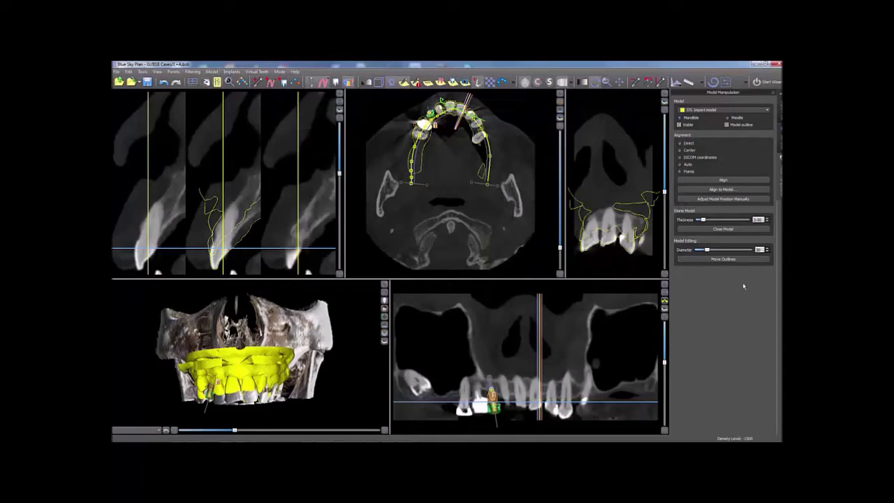
left_click(767, 110)
- Align the STL Import model to J A-Pre with Align using points checked
left_click(766, 112)
left_click(730, 190)
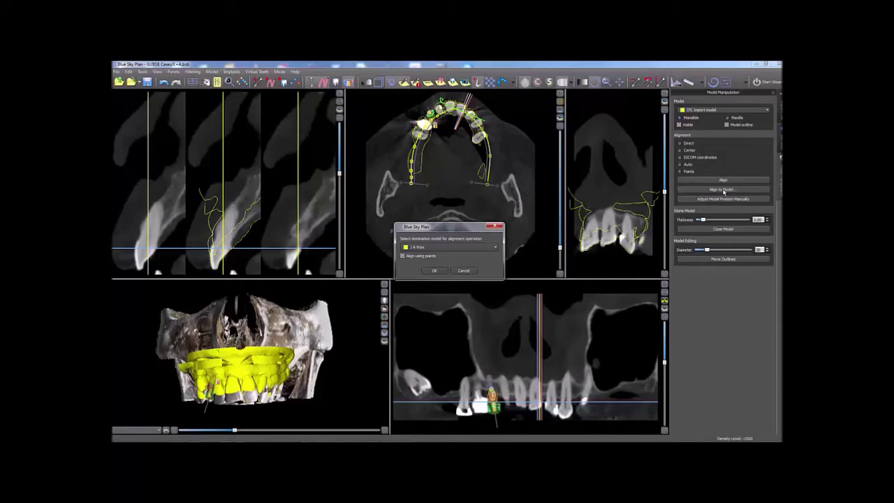
left_click(496, 247)
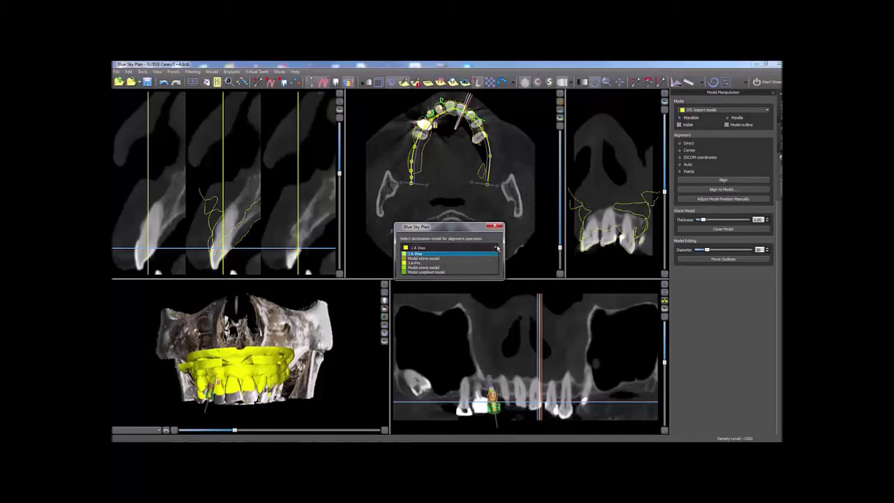
left_click(467, 264)
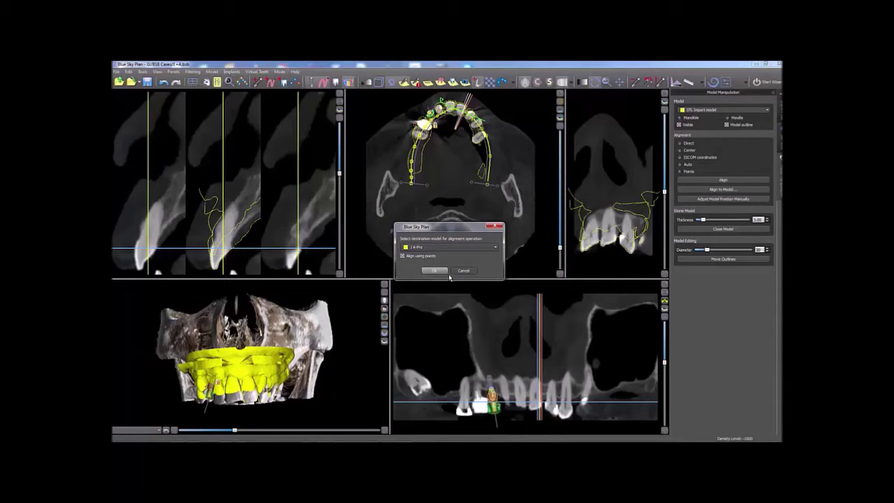
left_click(448, 274)
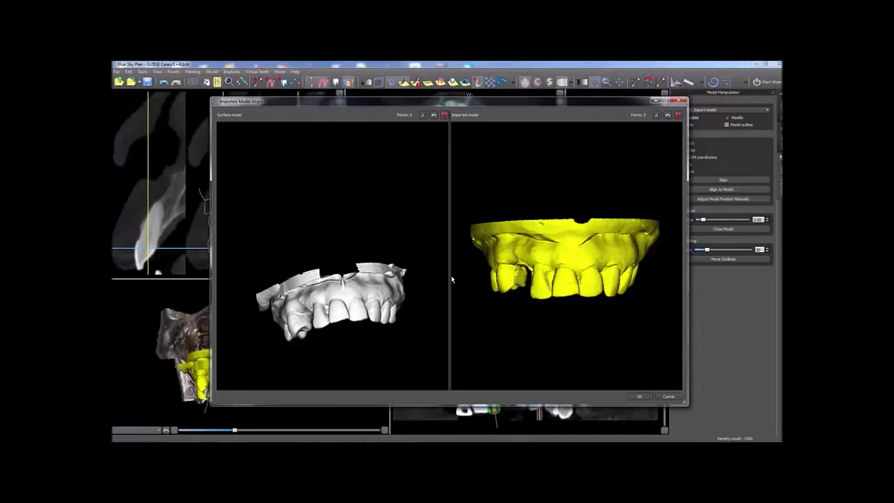
- Turn both arches to occlusal view, zoom the left one, and enable point picking on each
left_click_drag(346, 289, 327, 183)
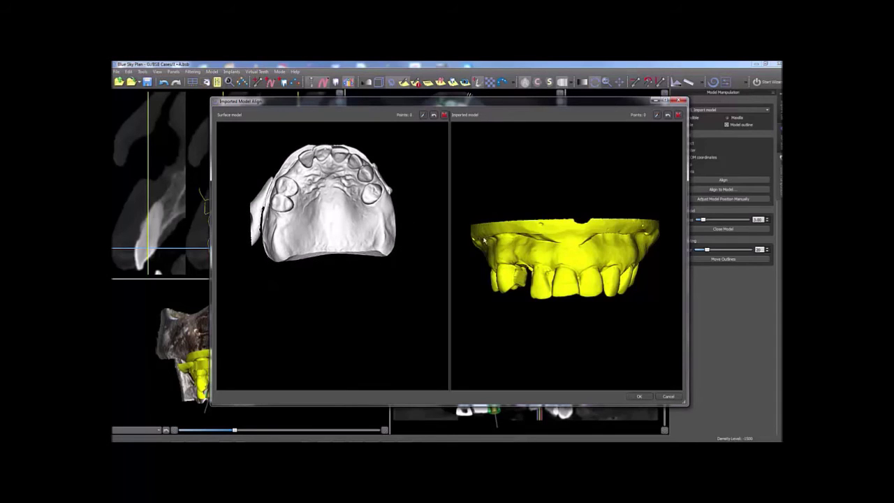
left_click_drag(569, 273, 551, 153)
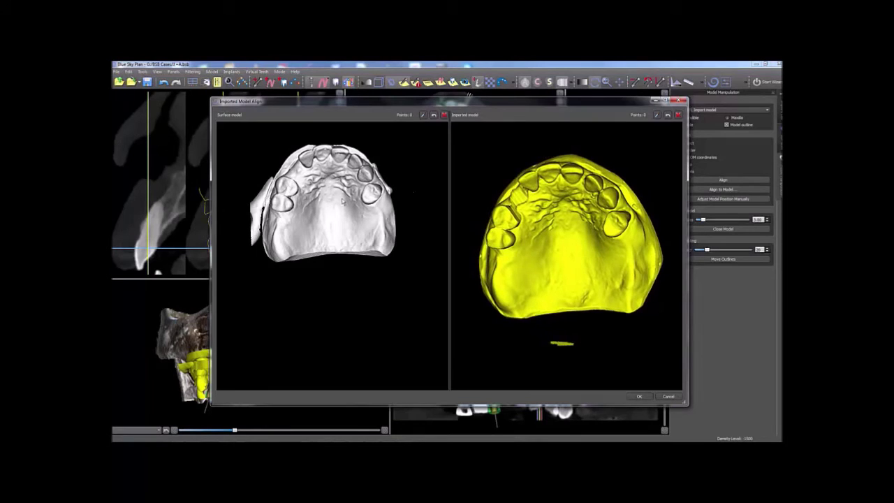
scroll(343, 202, "up", 3)
left_click(423, 115)
left_click(424, 114)
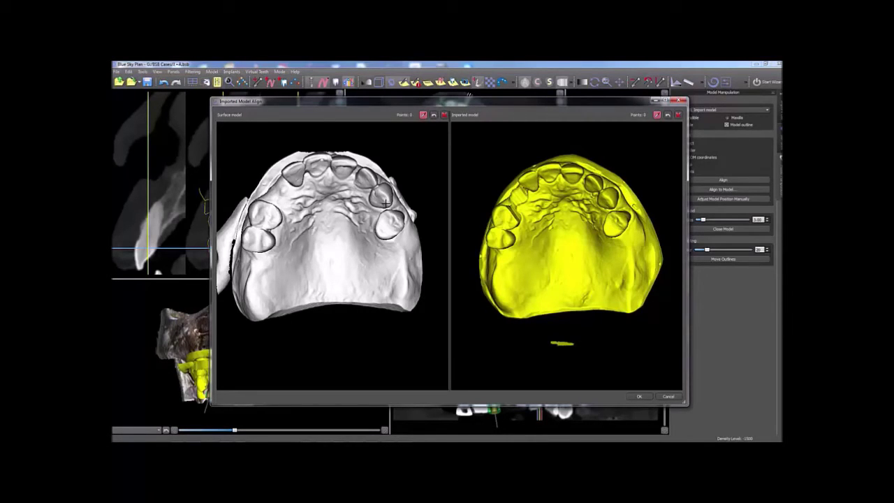
- Mark 14 matching point pairs on the teeth of both arches and apply the alignment
left_click(256, 209)
left_click(285, 174)
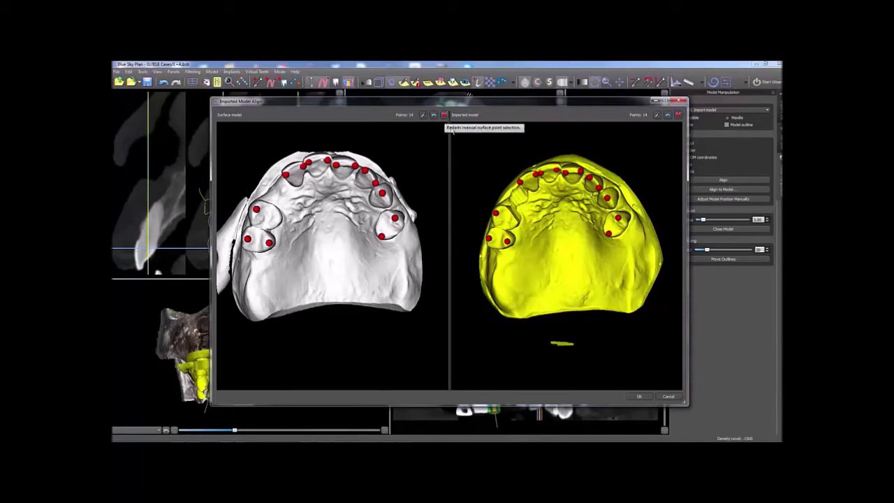
left_click(644, 396)
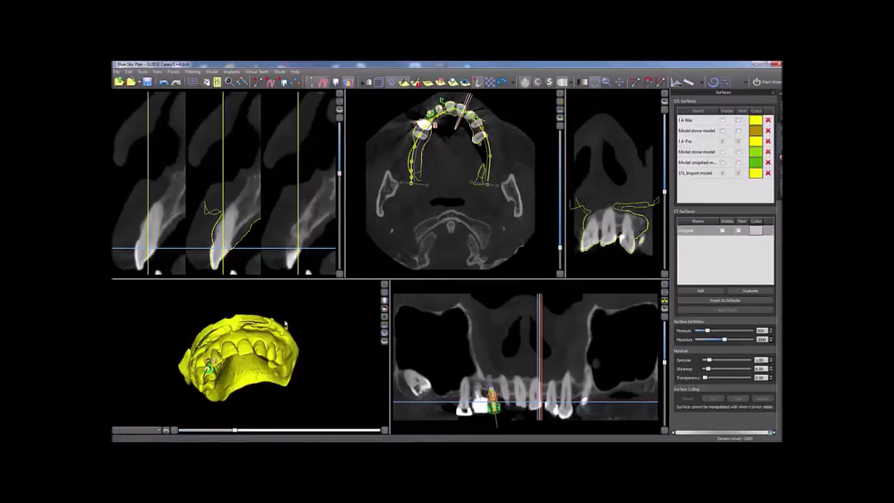
- Rotate the 3-D view of the arch models and bring up the Surfaces list
left_click_drag(289, 319, 286, 315)
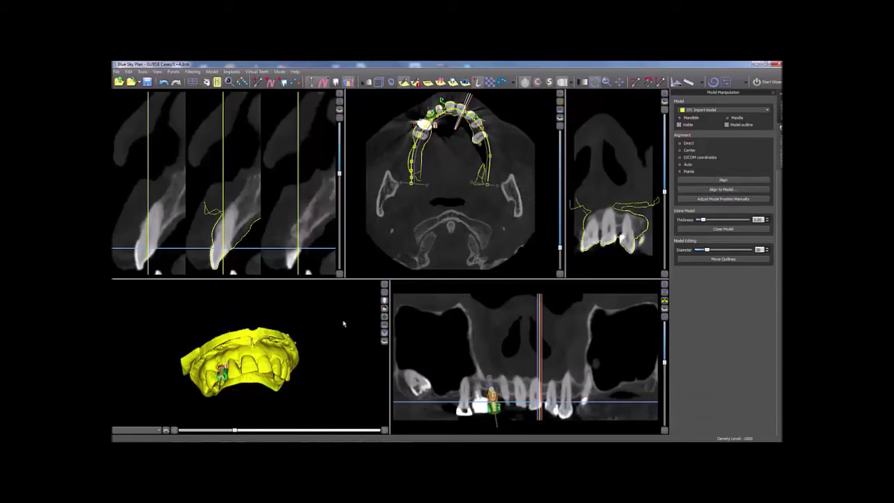
double_click(273, 353)
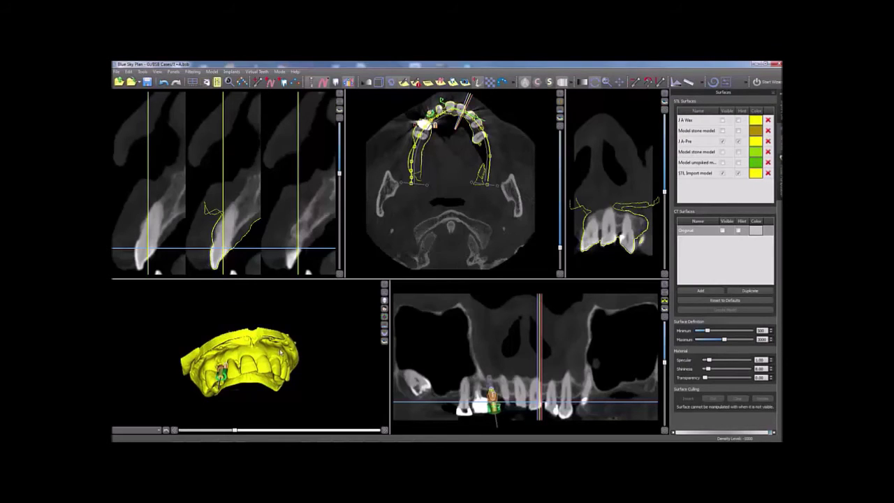
left_click(722, 174)
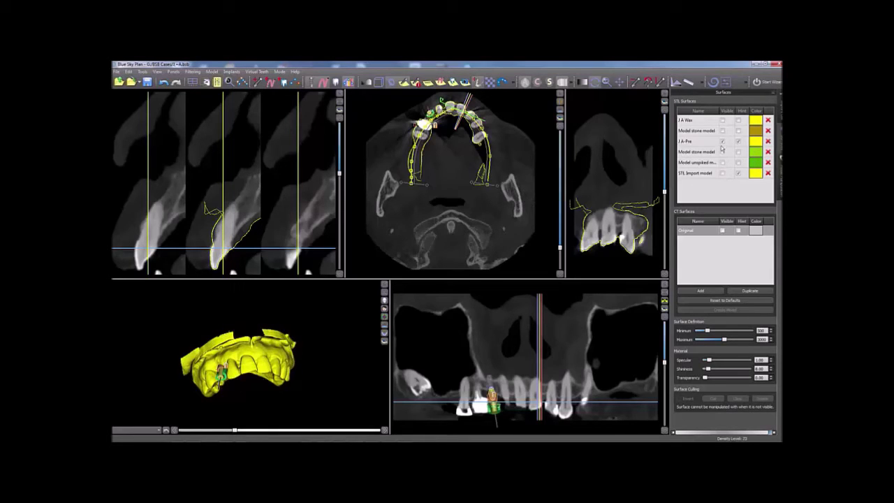
left_click(722, 142)
left_click(722, 142)
left_click(722, 174)
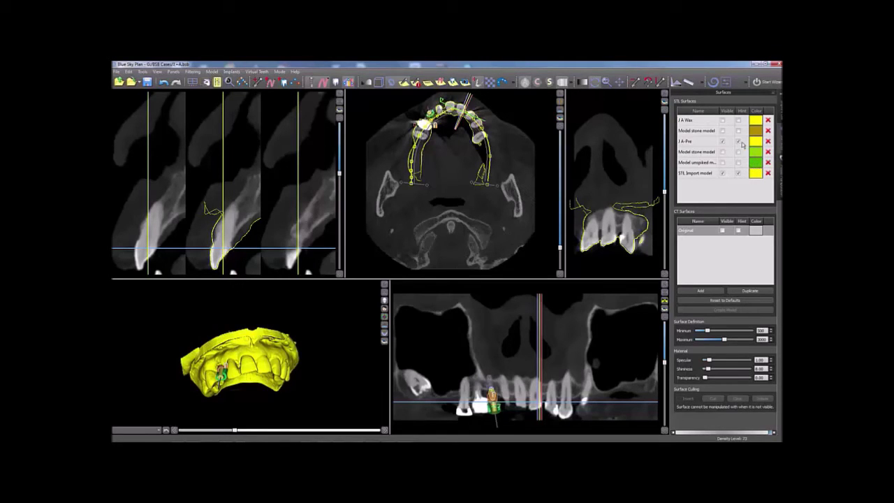
left_click(738, 142)
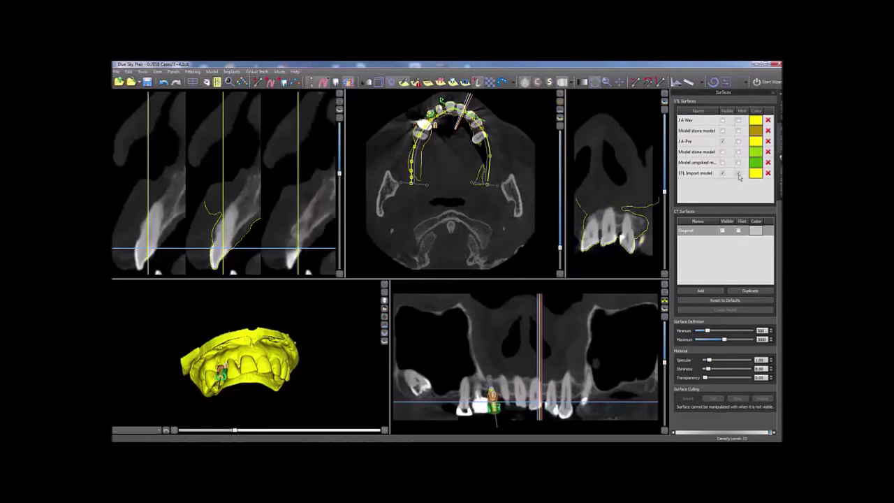
left_click(738, 173)
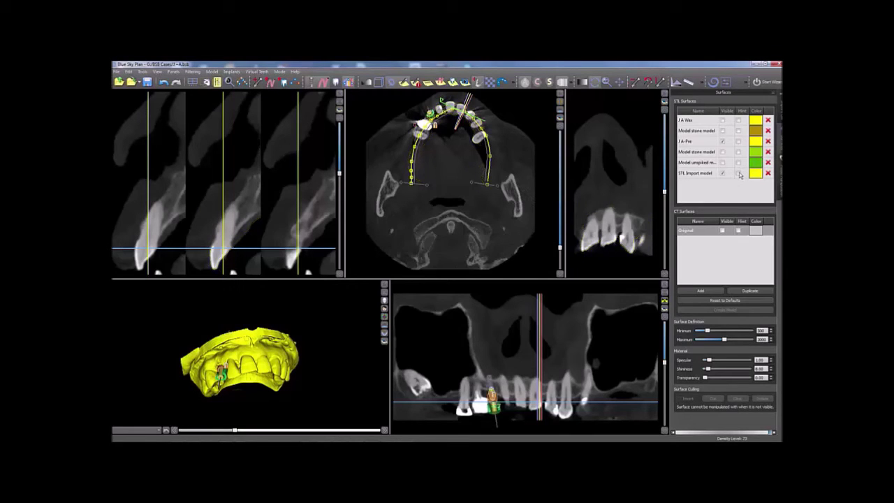
left_click(739, 173)
left_click(739, 142)
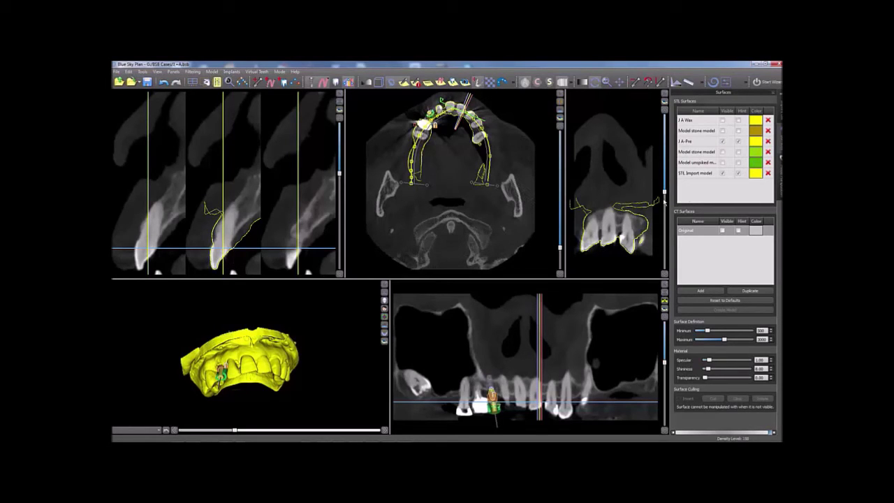
- Change the STL Import model's colour to a pink shade
left_click(756, 173)
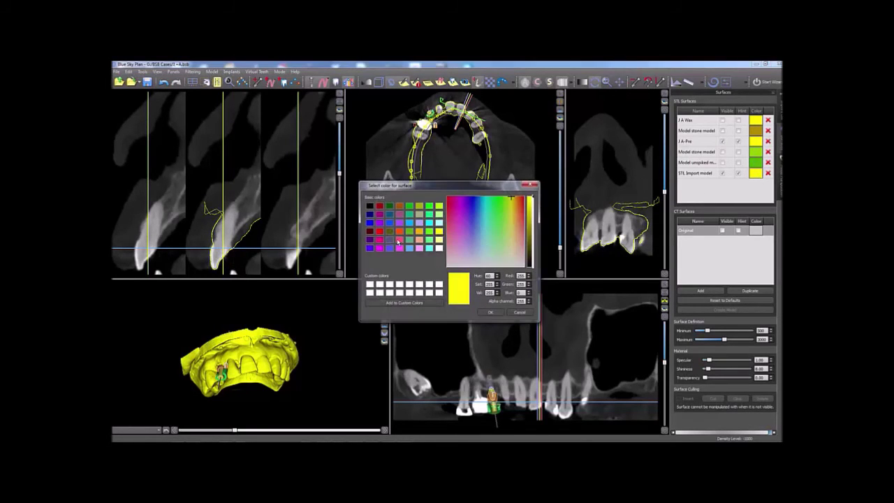
left_click(450, 220)
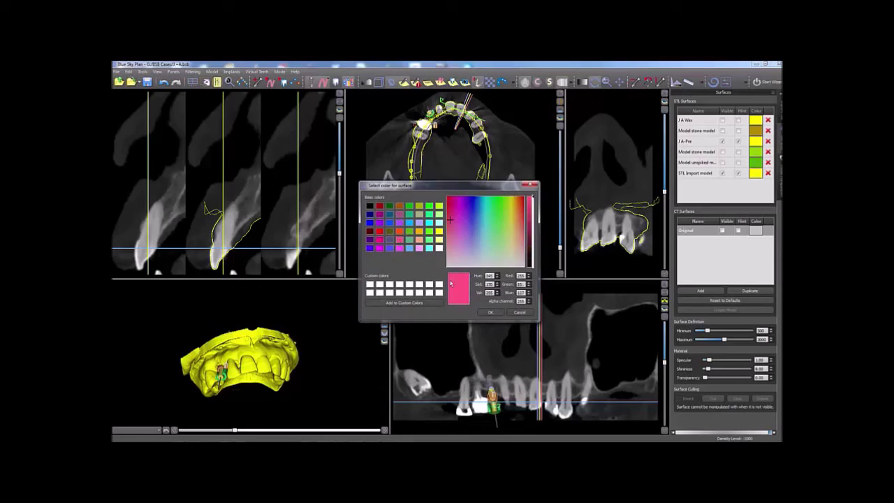
left_click(493, 313)
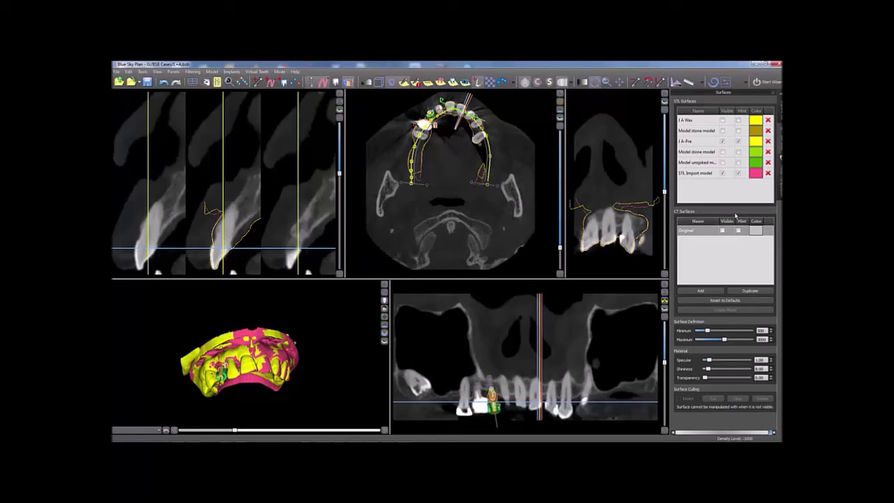
left_click(779, 162)
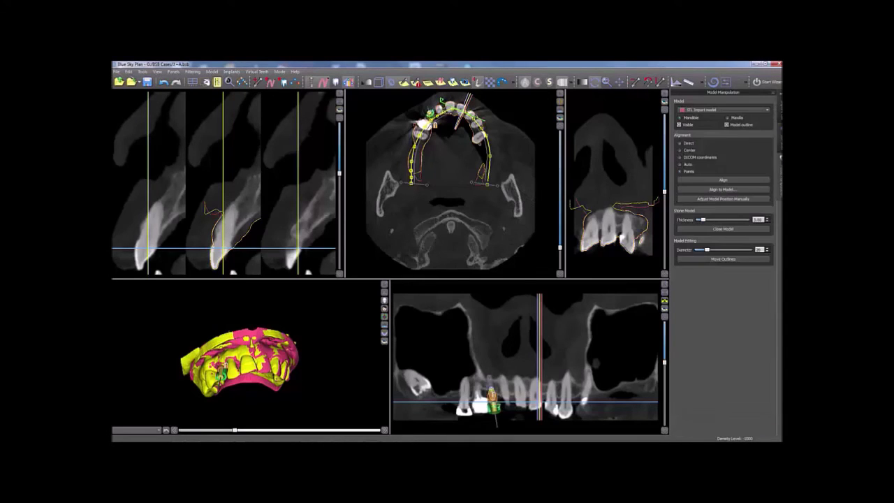
- Manually reposition the pink model: rotate and tilt it, then nudge it down three times
left_click(726, 199)
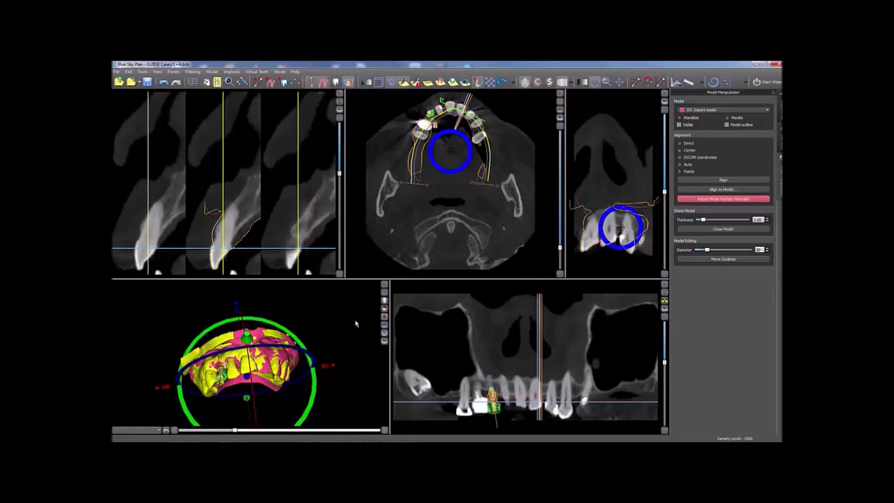
left_click_drag(333, 341, 326, 363)
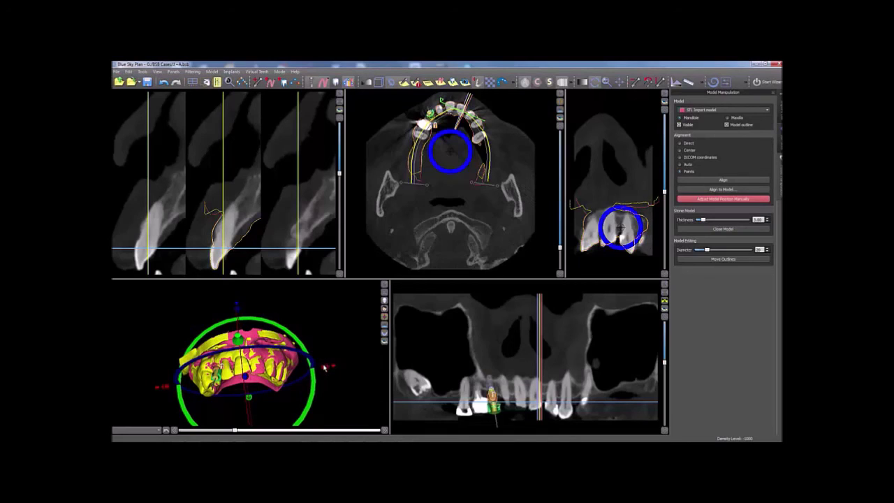
left_click_drag(325, 367, 292, 320)
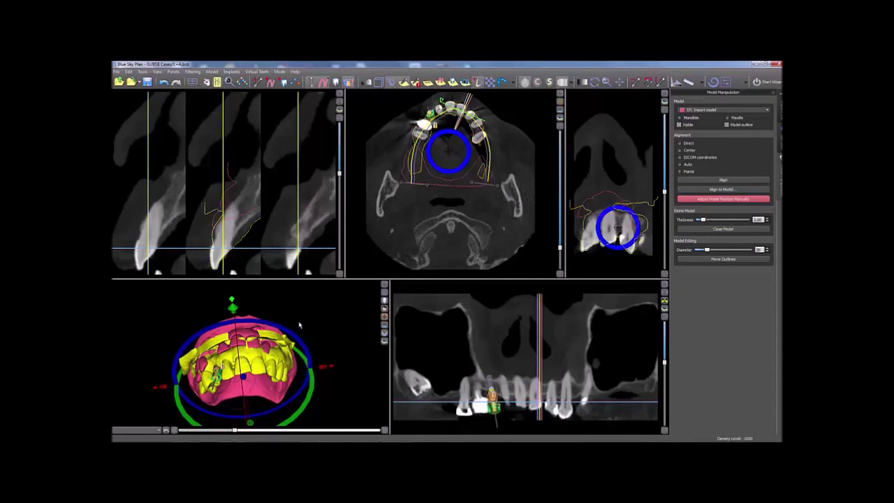
key("Down")
key("Down")
key("Down")
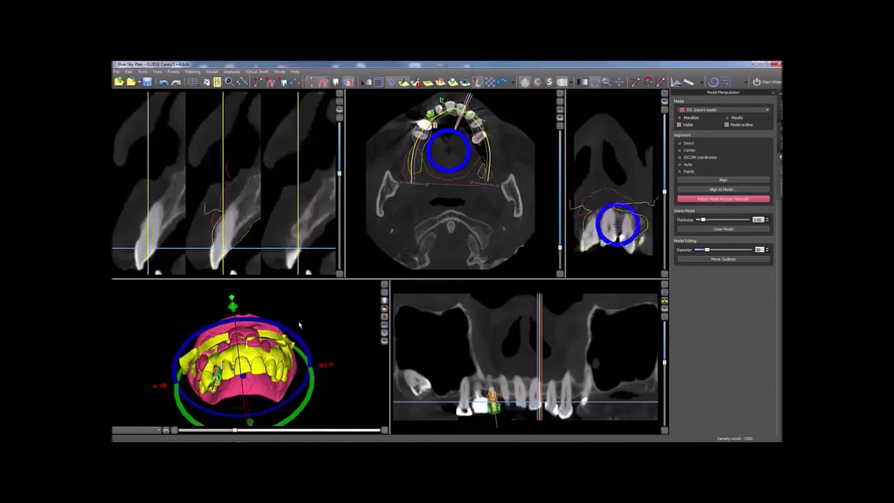
key("Down")
key("Down")
key("Down")
key("Down")
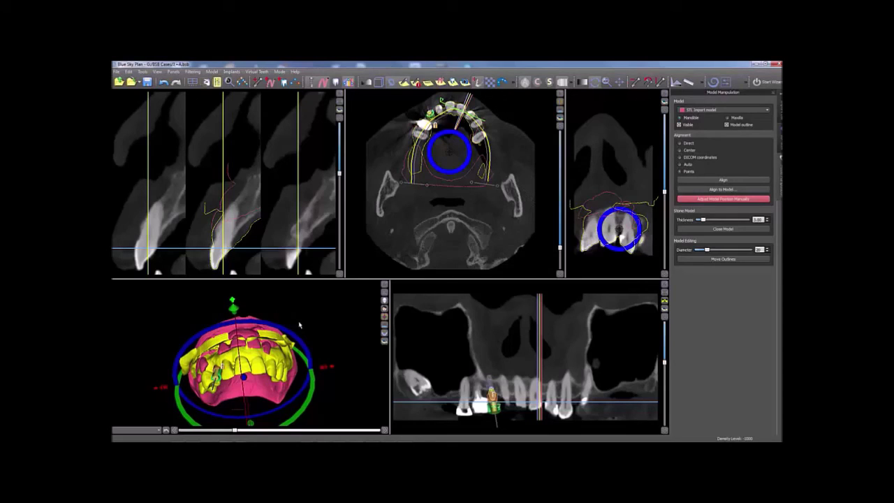
key("Down")
key("Down")
key("Down")
key("Down")
key("Down")
key("Down")
key("Down")
key("Down")
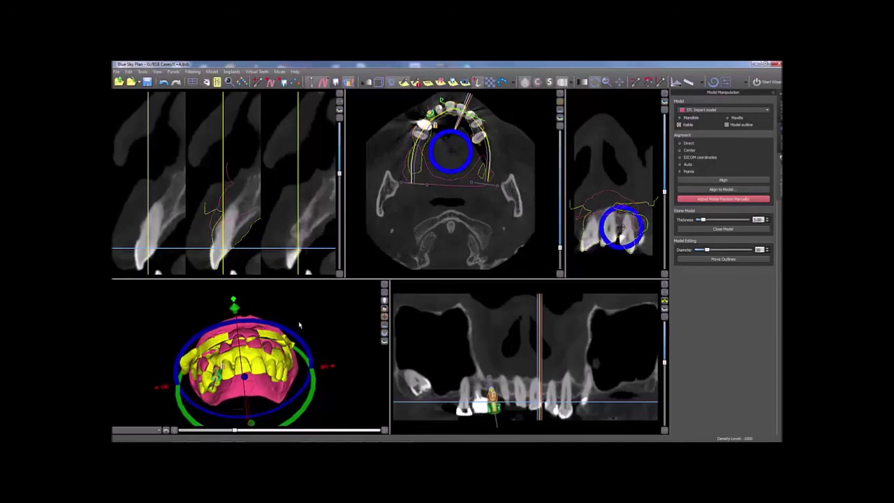